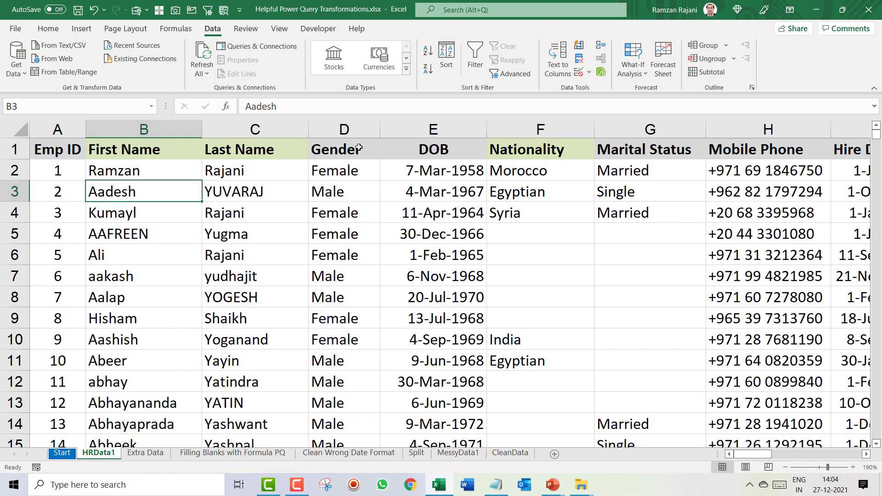
Select a cell inside the employee data and launch From Table/Range to start a query
click(348, 123)
click(250, 177)
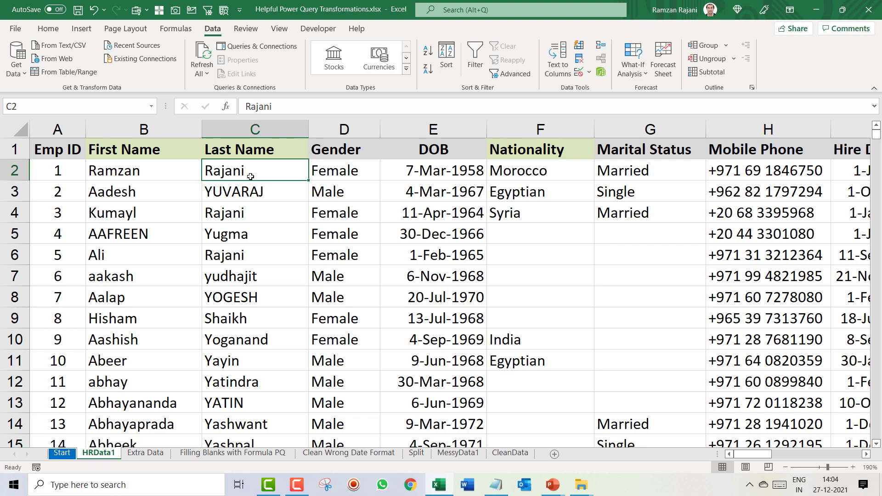
click(183, 221)
click(318, 226)
click(250, 215)
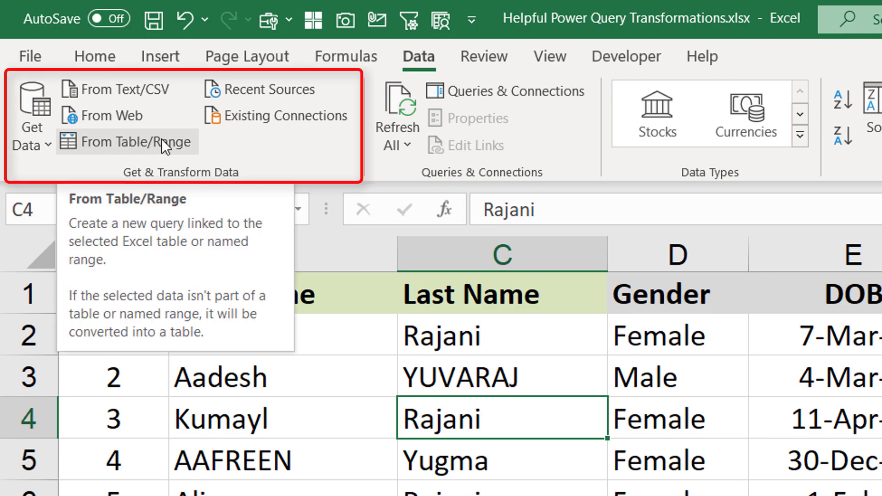
click(138, 139)
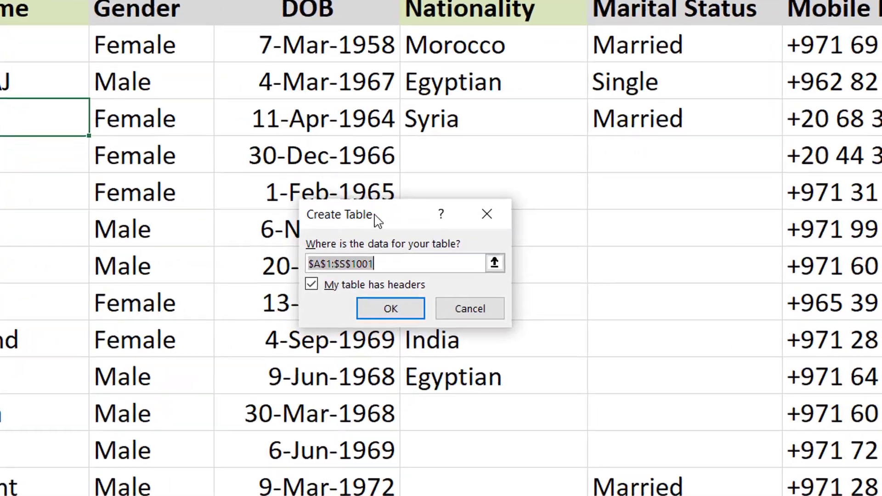
Confirm the table range $A$1:$S$1001 with headers to open it in Power Query
drag(474, 271, 394, 225)
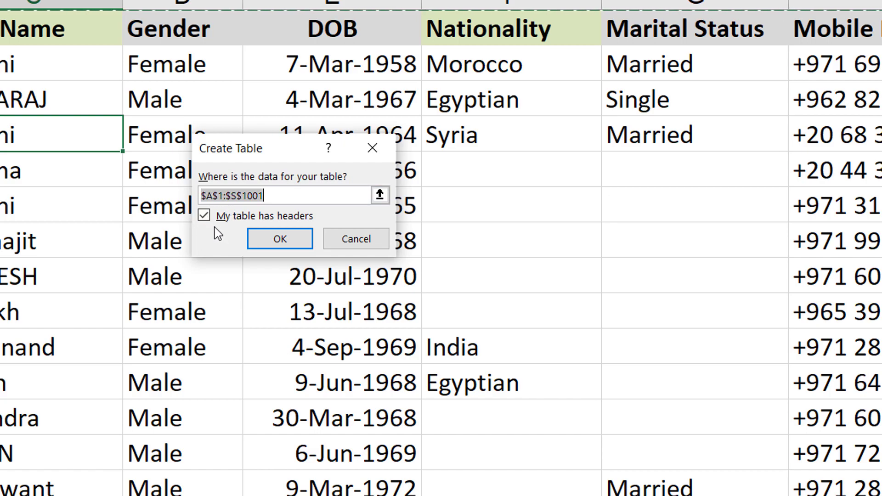
click(281, 239)
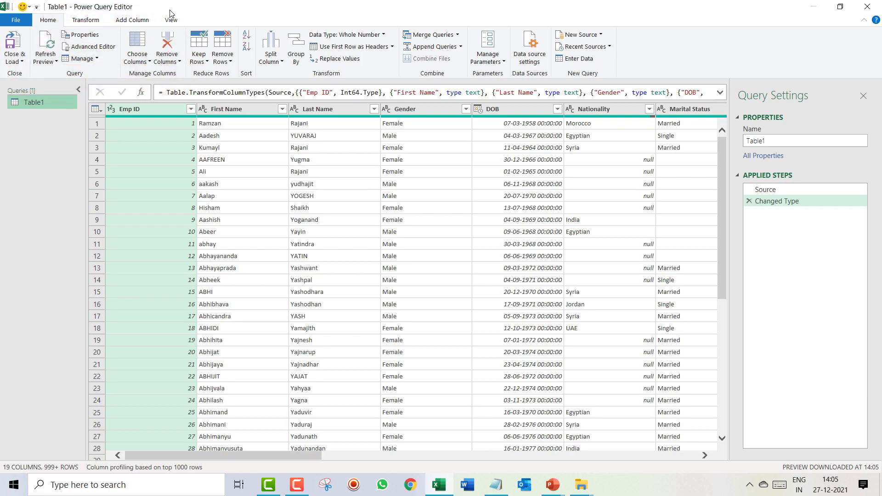
Select the First Name and Last Name columns together in the Table1 query
click(246, 110)
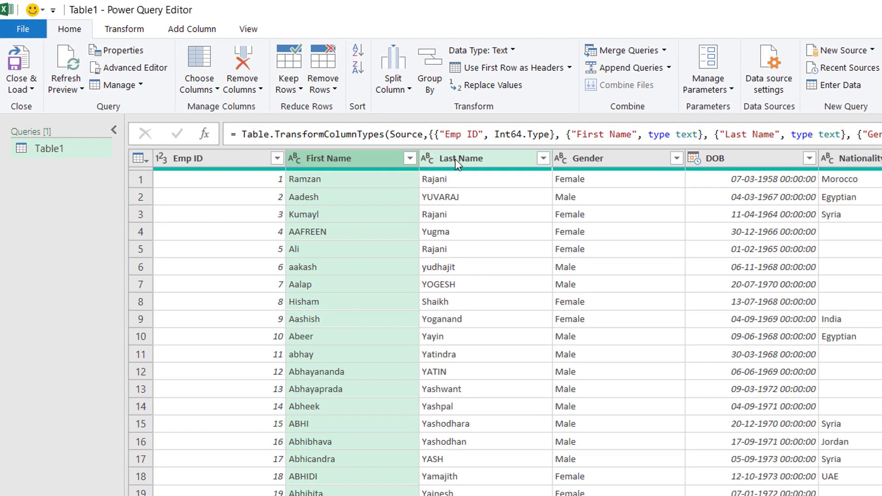
click(314, 109)
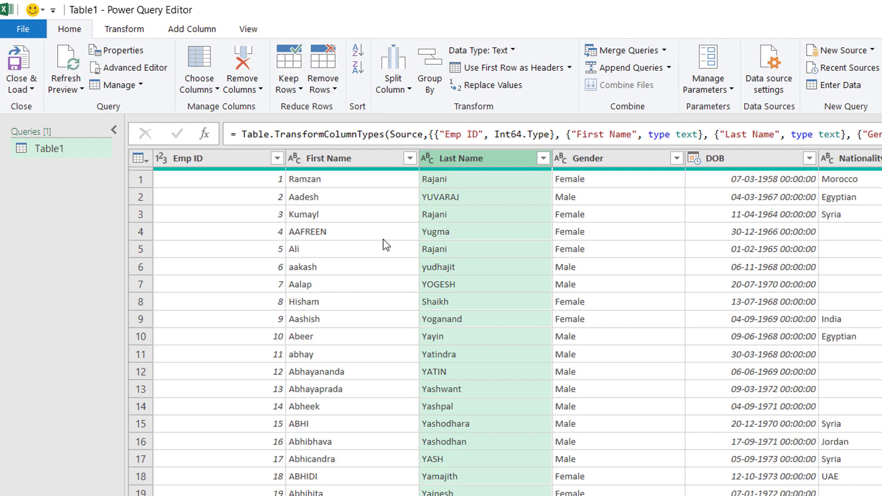
click(343, 159)
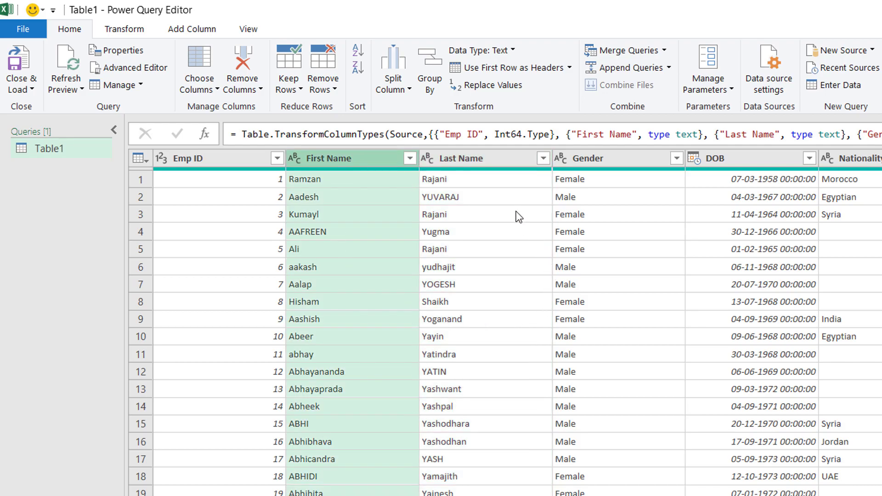
ctrl+click(485, 159)
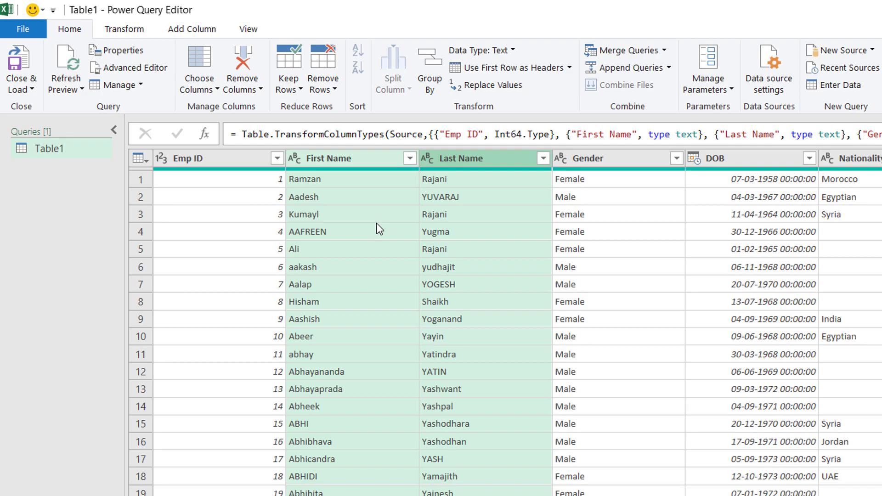
click(355, 160)
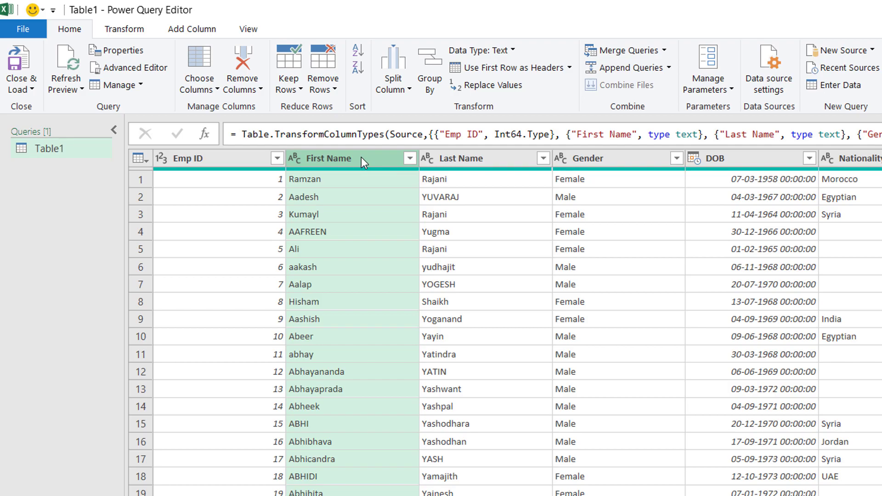
key(shift+Right)
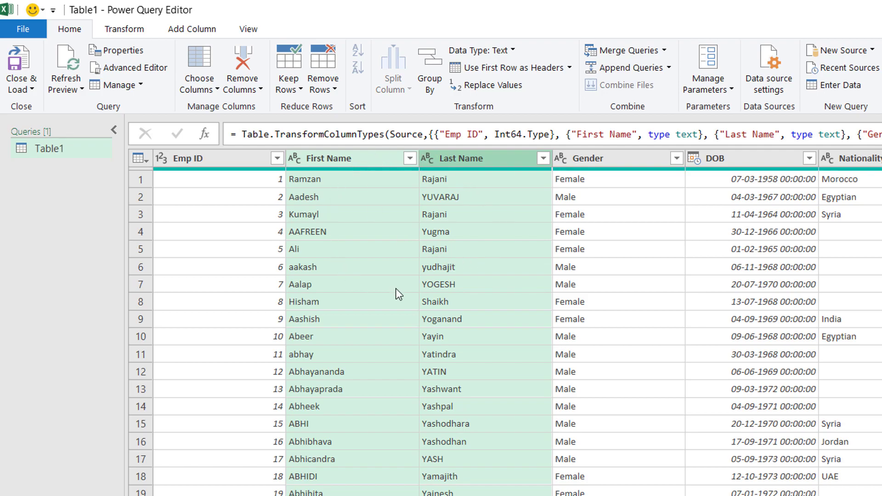
Launch Merge Columns from the Transform tab's Text Column group
click(124, 29)
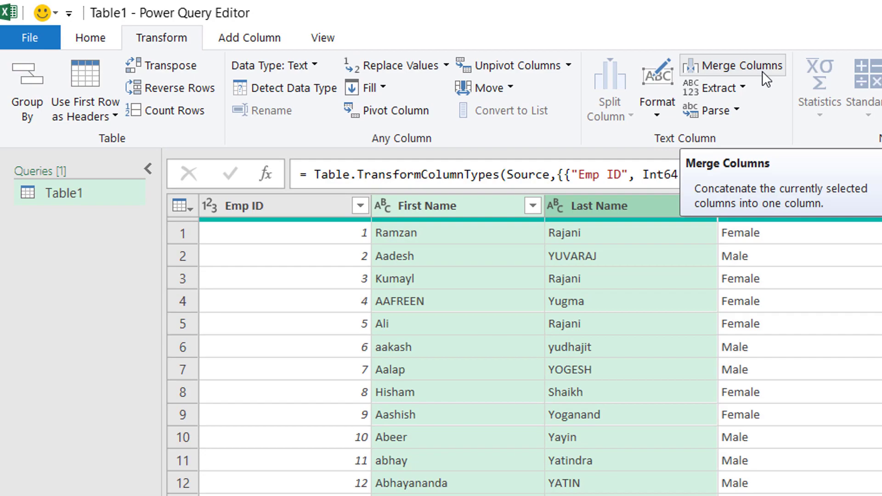
click(253, 41)
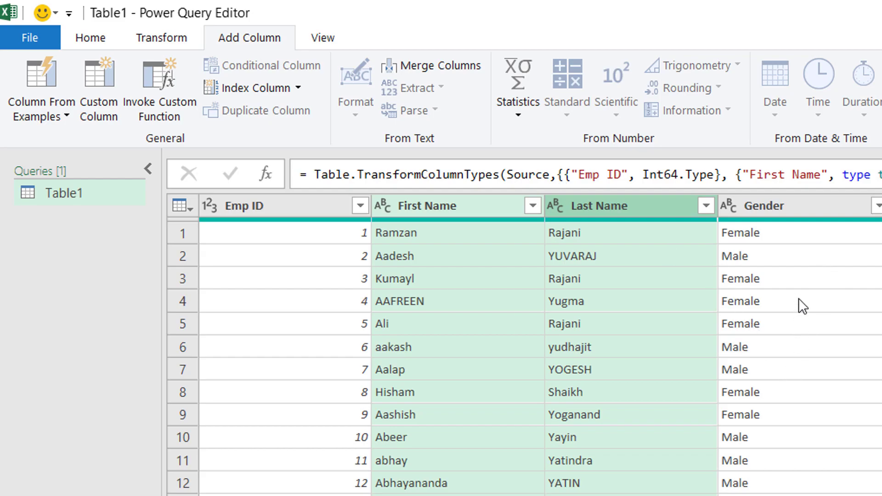
click(178, 44)
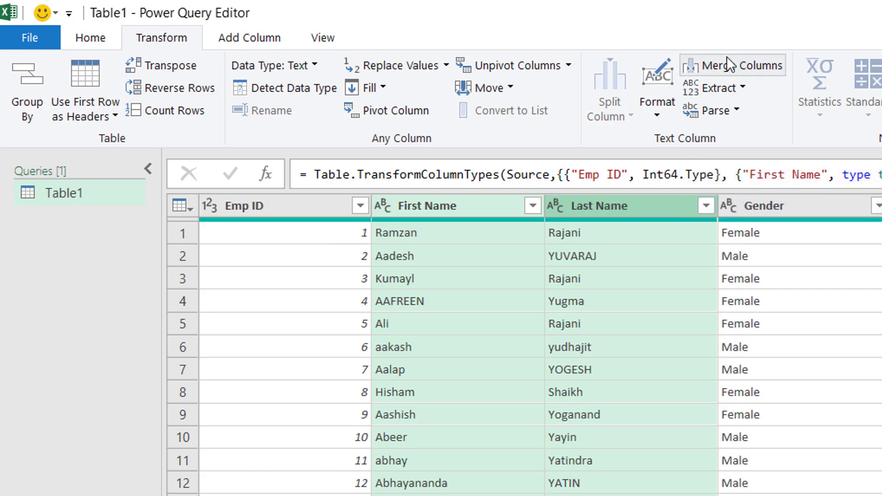
click(762, 66)
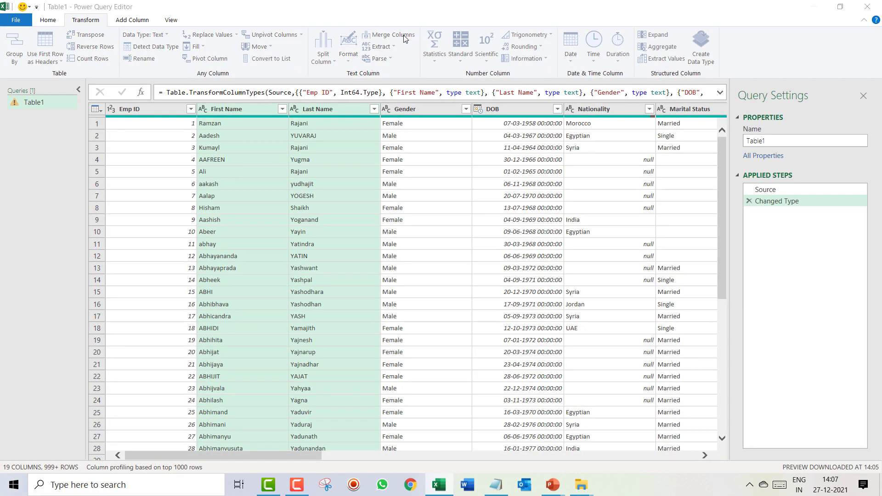
Merge the name columns with a Space separator into a new column named 'Full Name'
click(762, 66)
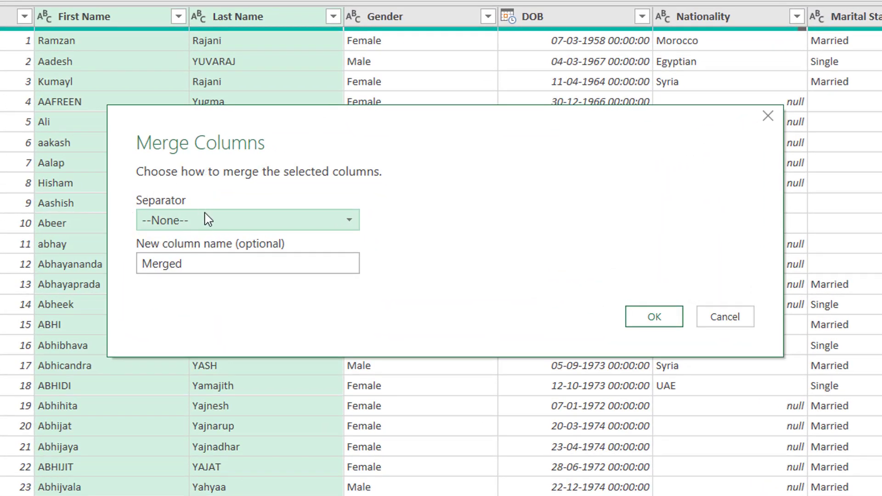
click(218, 225)
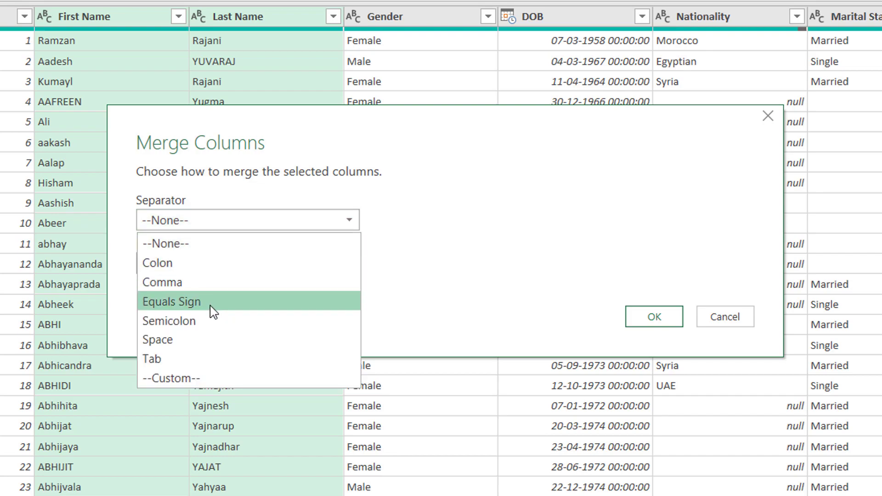
click(212, 340)
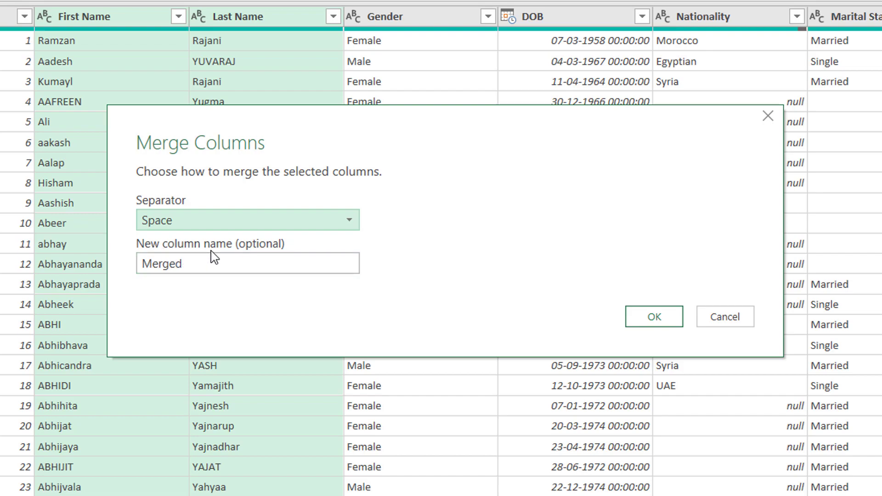
click(236, 261)
double_click(237, 263)
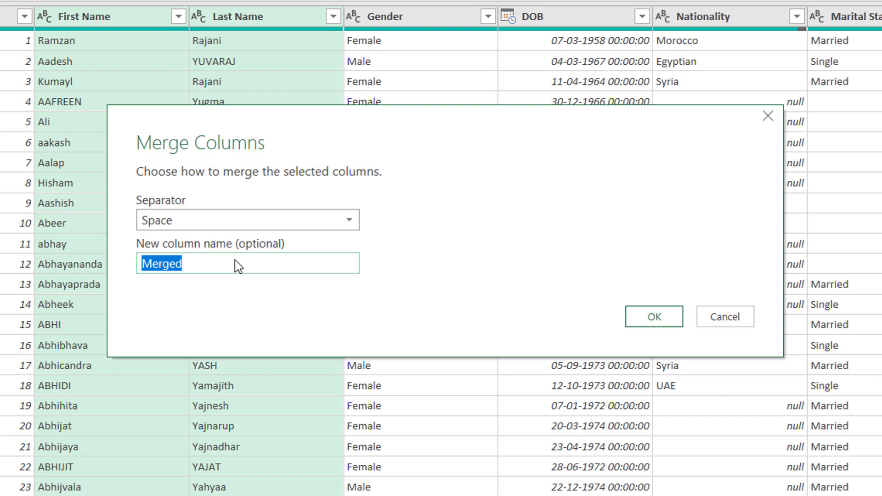
text(Full N)
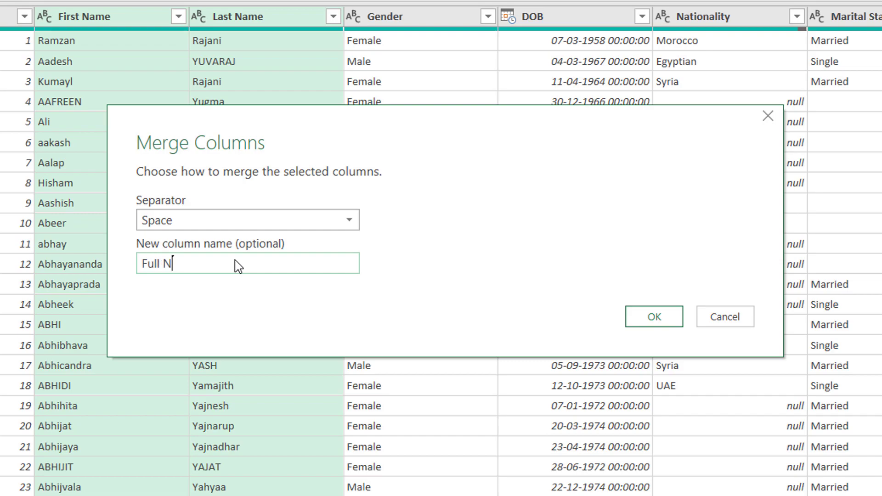
text(ame)
click(653, 322)
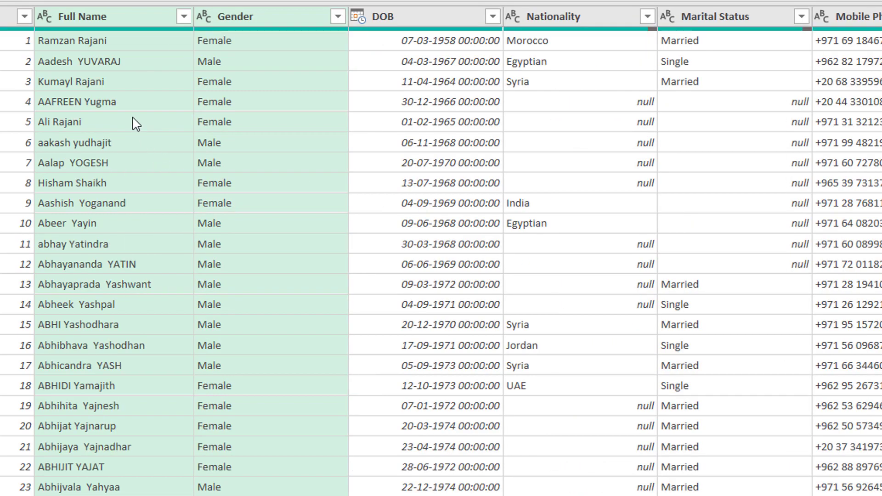
click(135, 123)
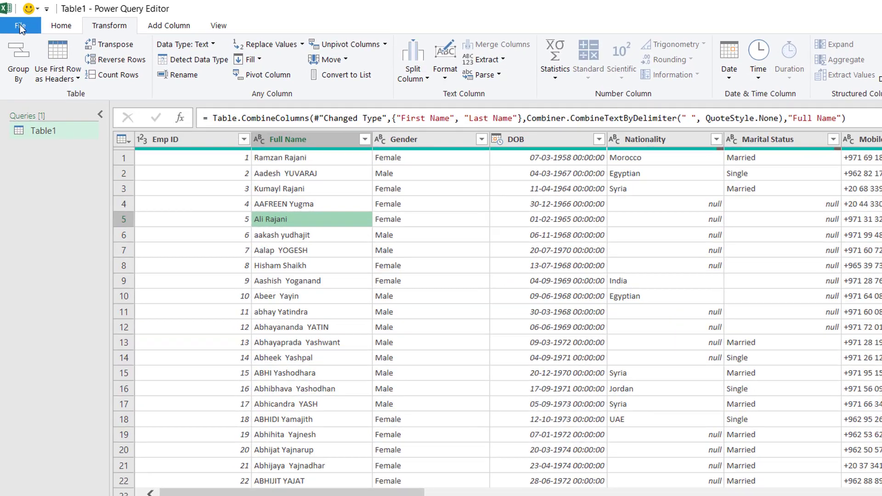
Close the Power Query Editor and load the Table1 results into Excel
click(16, 20)
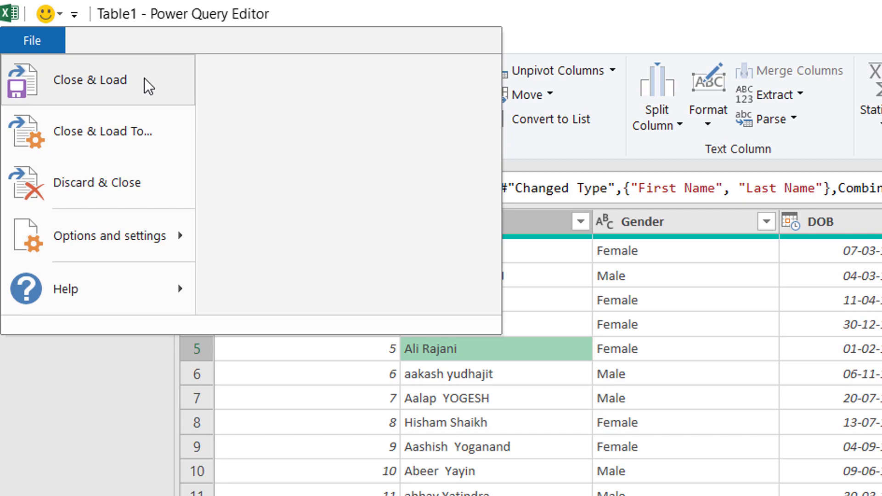
click(144, 78)
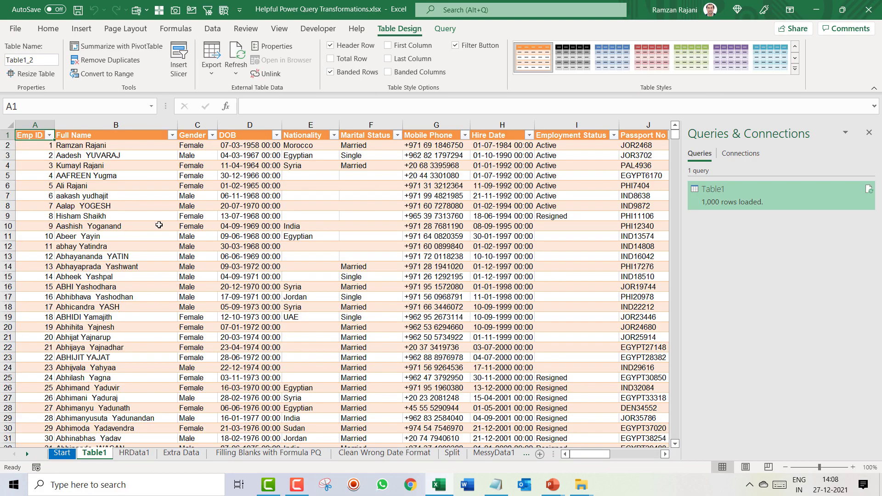
Zoom the new Table1 sheet to view the loaded Full Name column
ctrl+scroll(104, 193, up, 3)
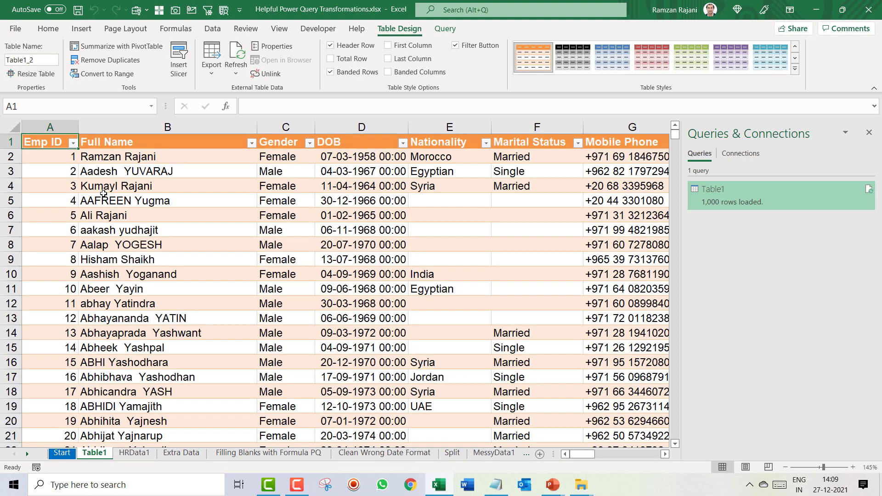